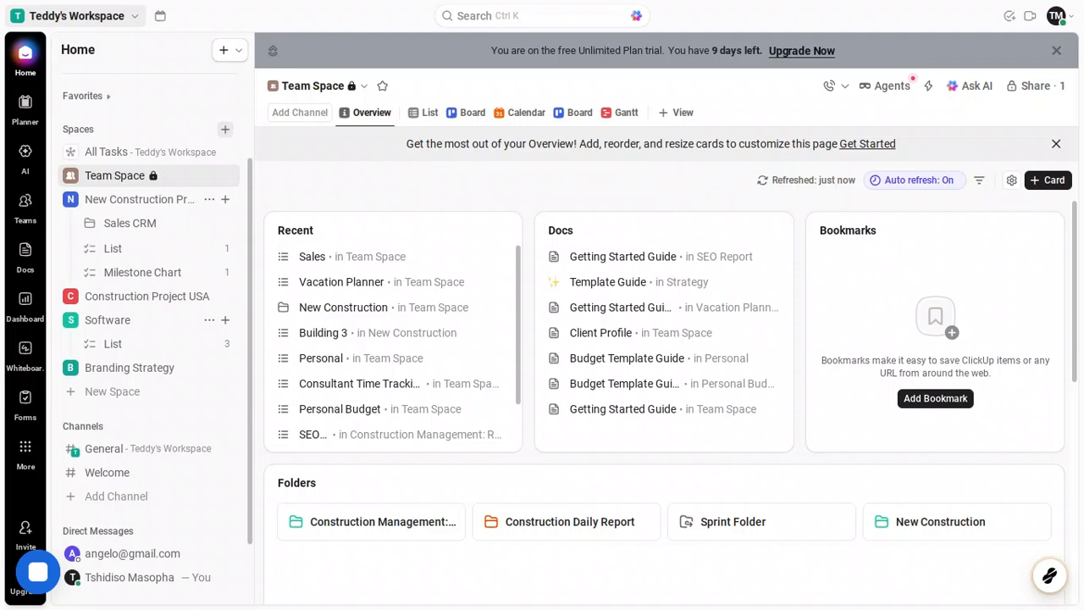
Add a Whiteboard view to the Team Space.
click(682, 112)
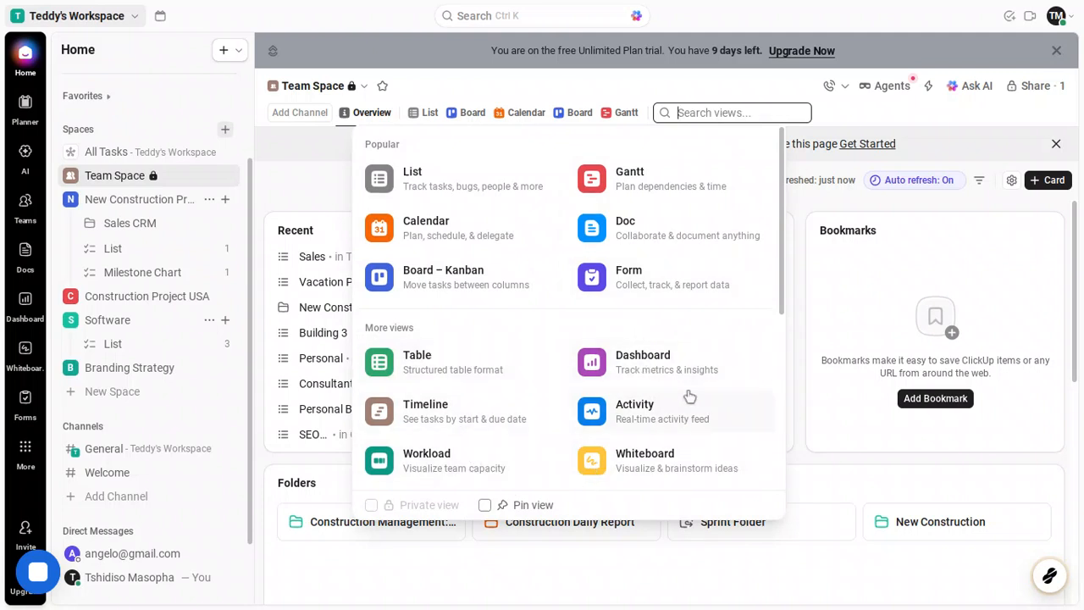
scroll(689, 396, down, 4)
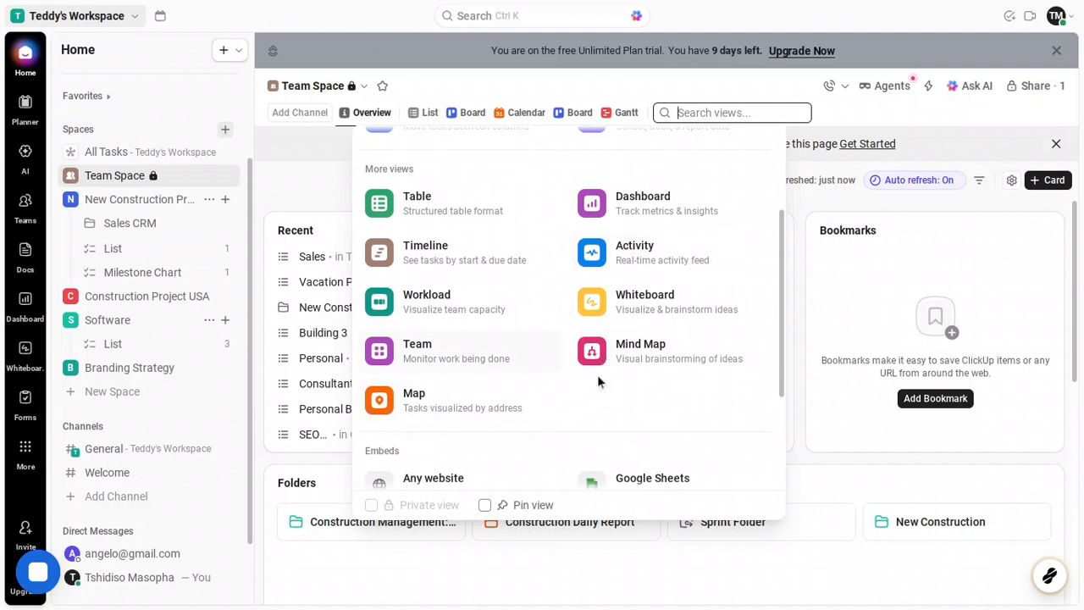
scroll(598, 377, down, 2)
scroll(598, 378, up, 1)
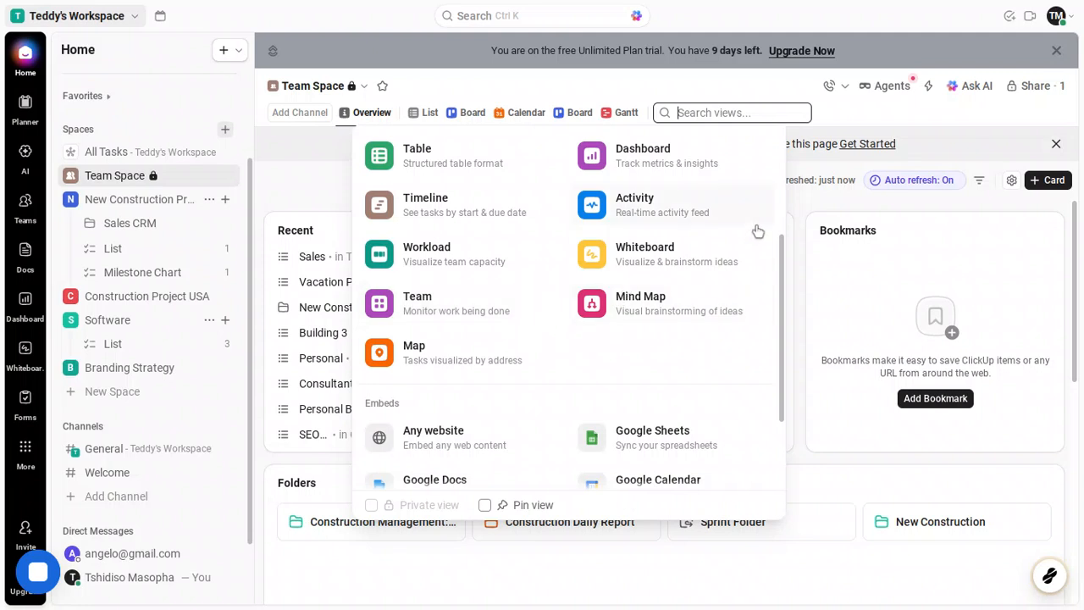
click(654, 254)
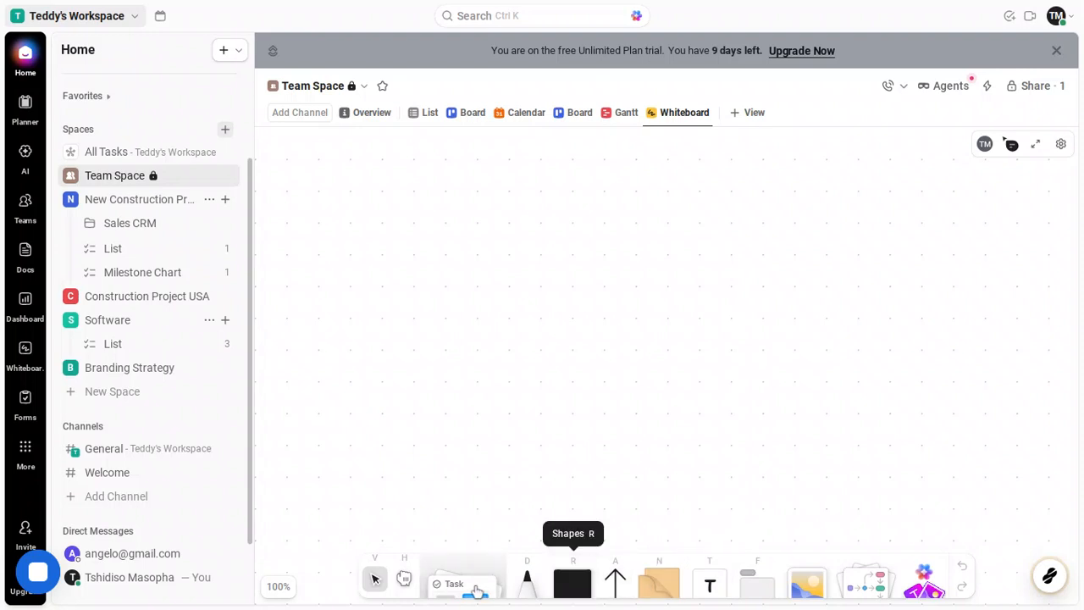
Draw three similar portrait frames on the whiteboard, stepping diagonally down from upper left to lower right.
click(759, 581)
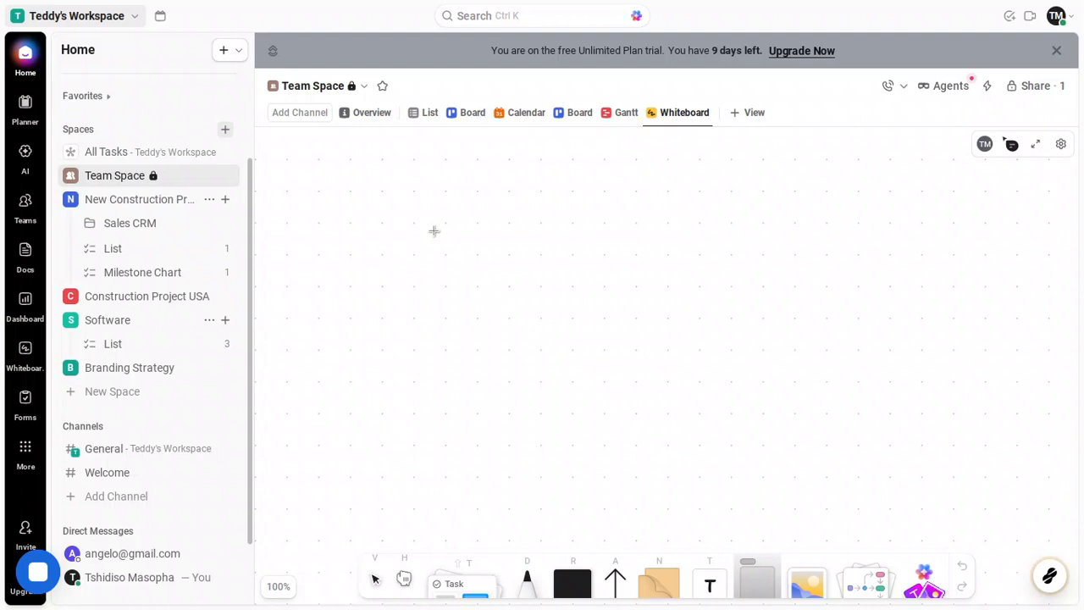
mouse_move(433, 230)
mouse_down()
mouse_move(504, 294)
mouse_move(509, 327)
mouse_up()
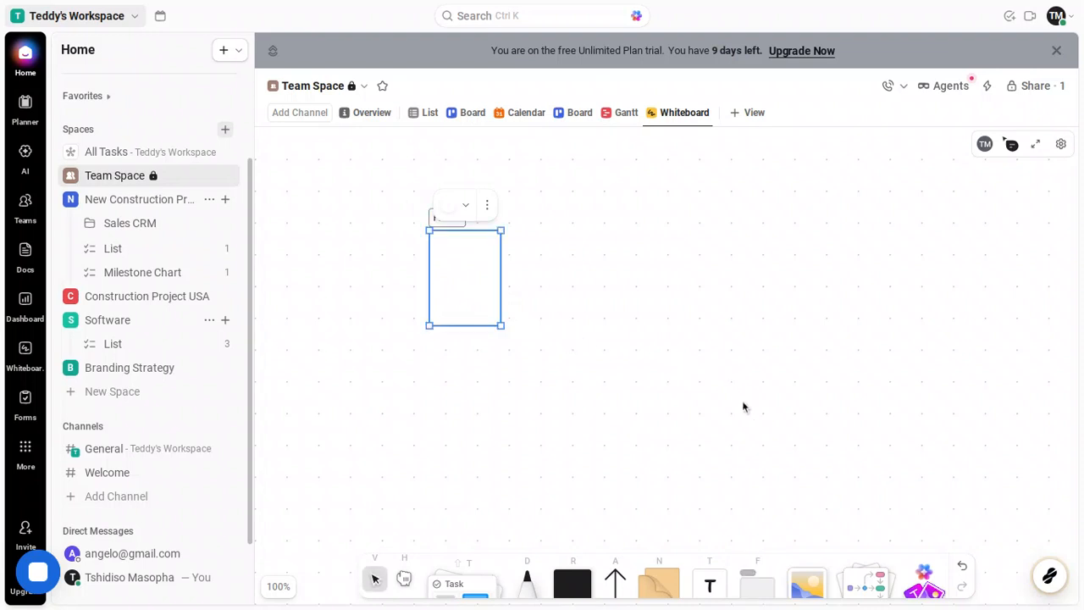
click(764, 574)
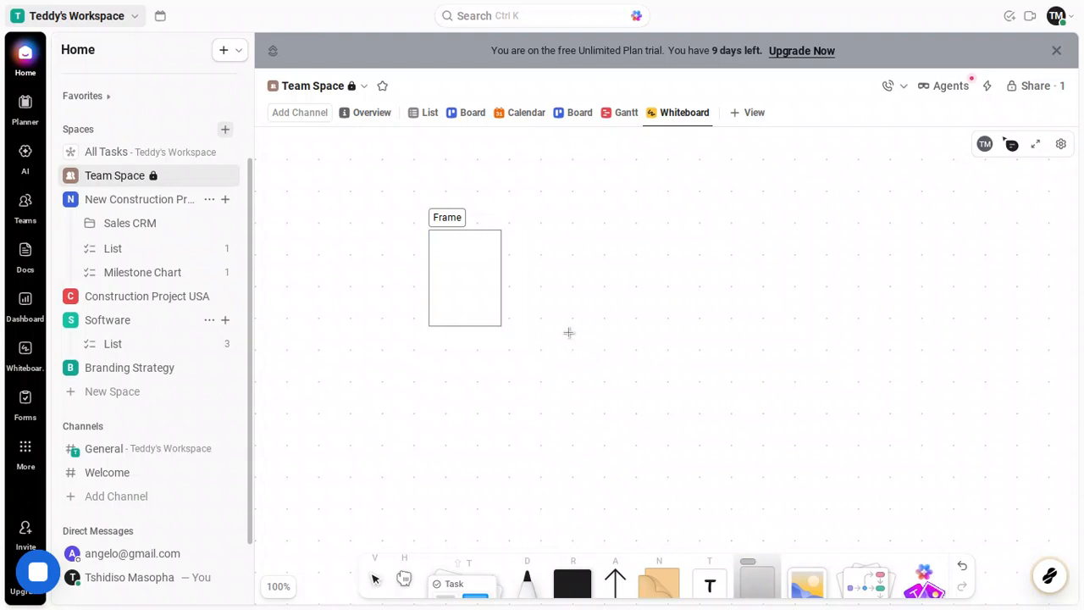
mouse_move(564, 333)
mouse_down()
mouse_move(612, 364)
mouse_move(638, 430)
mouse_up()
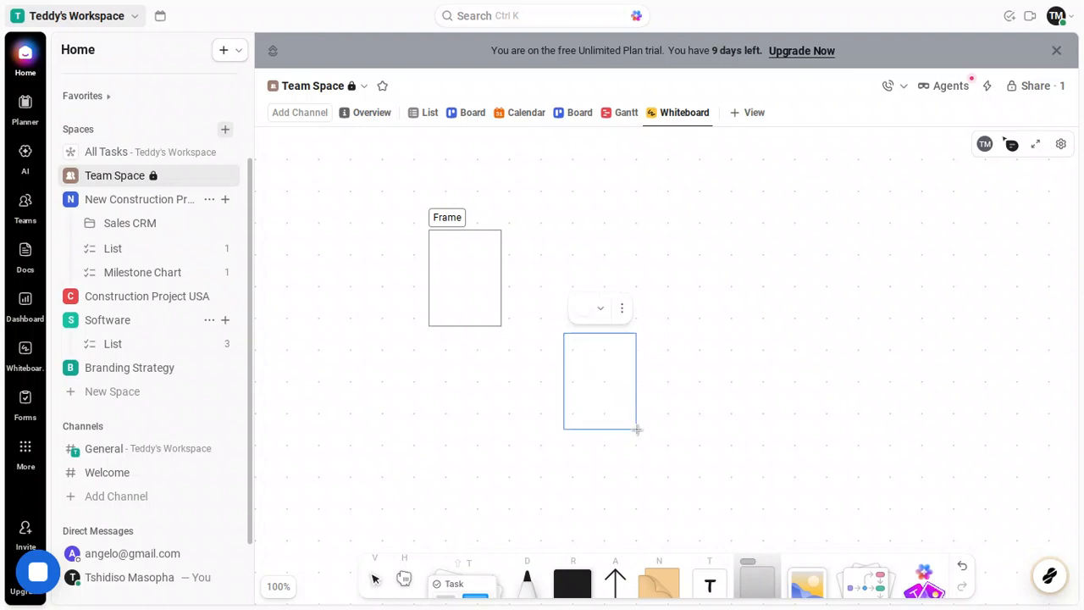
drag(637, 429, 637, 430)
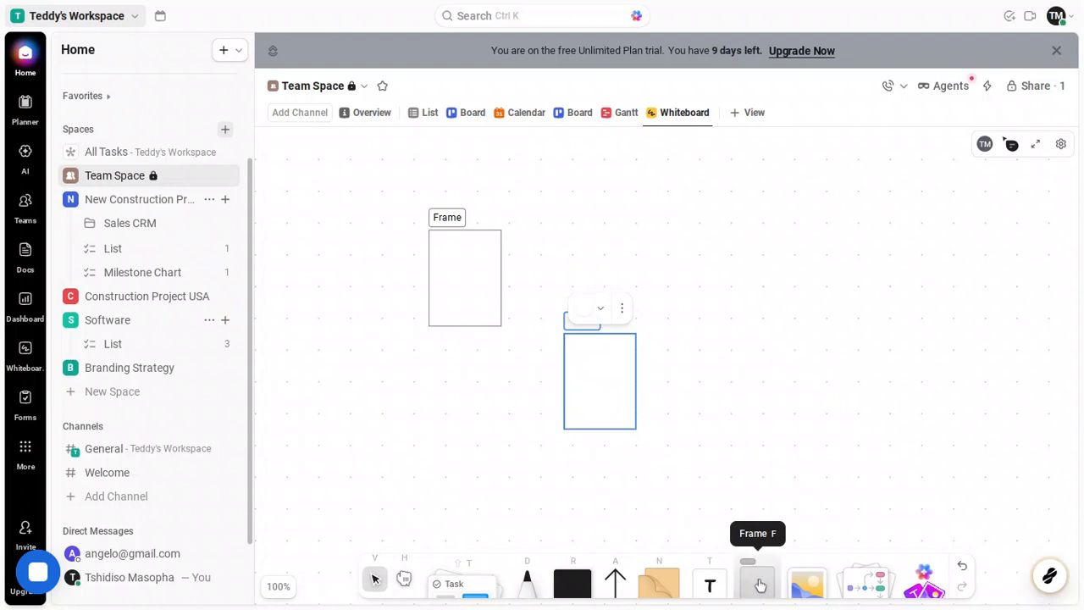
click(760, 585)
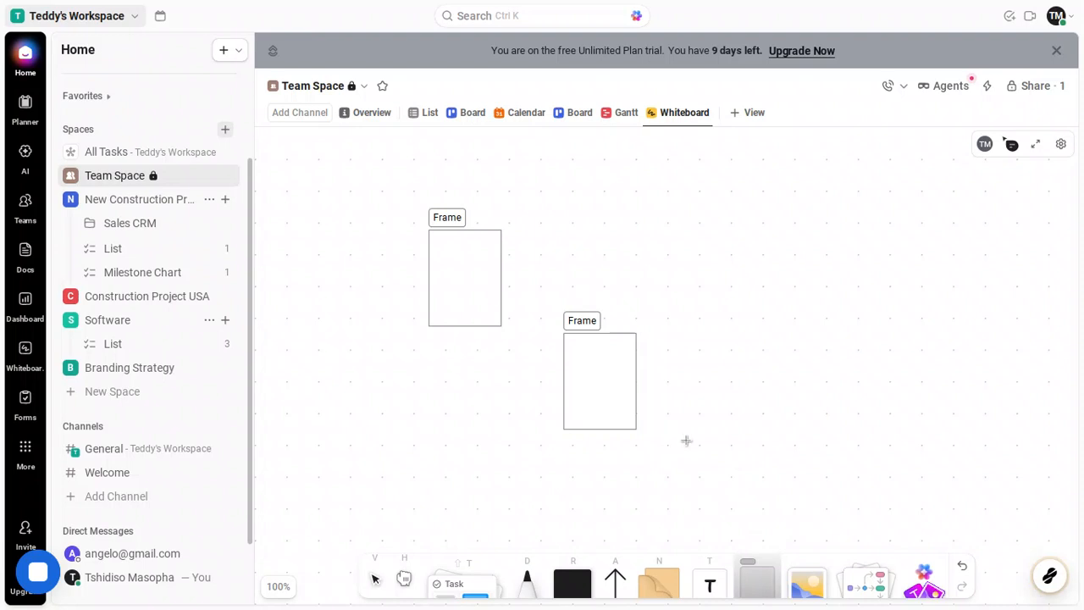
click(677, 438)
drag(739, 475, 746, 541)
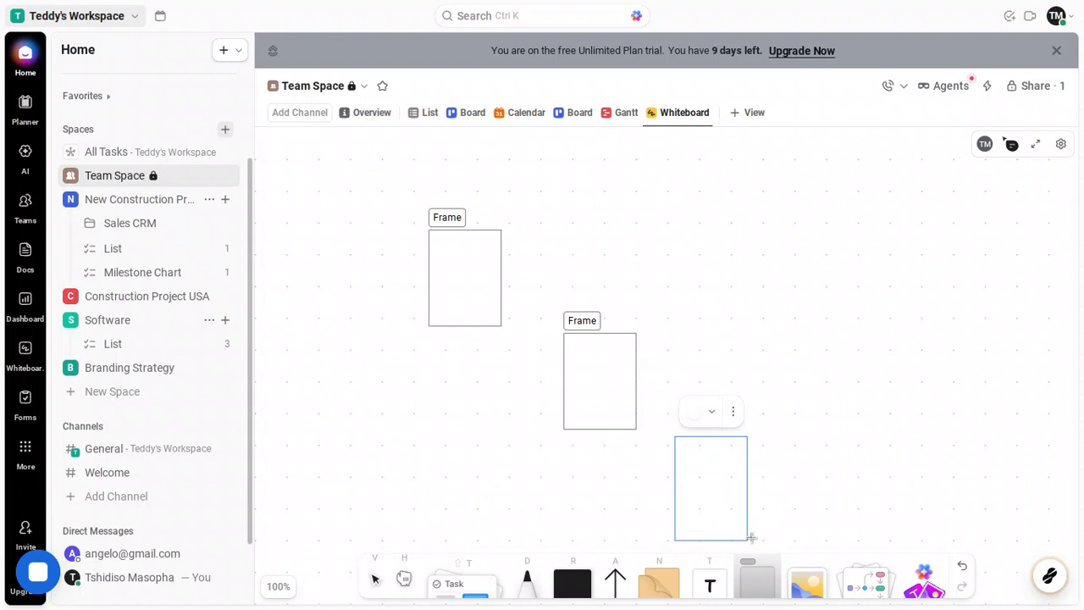
drag(750, 538, 750, 538)
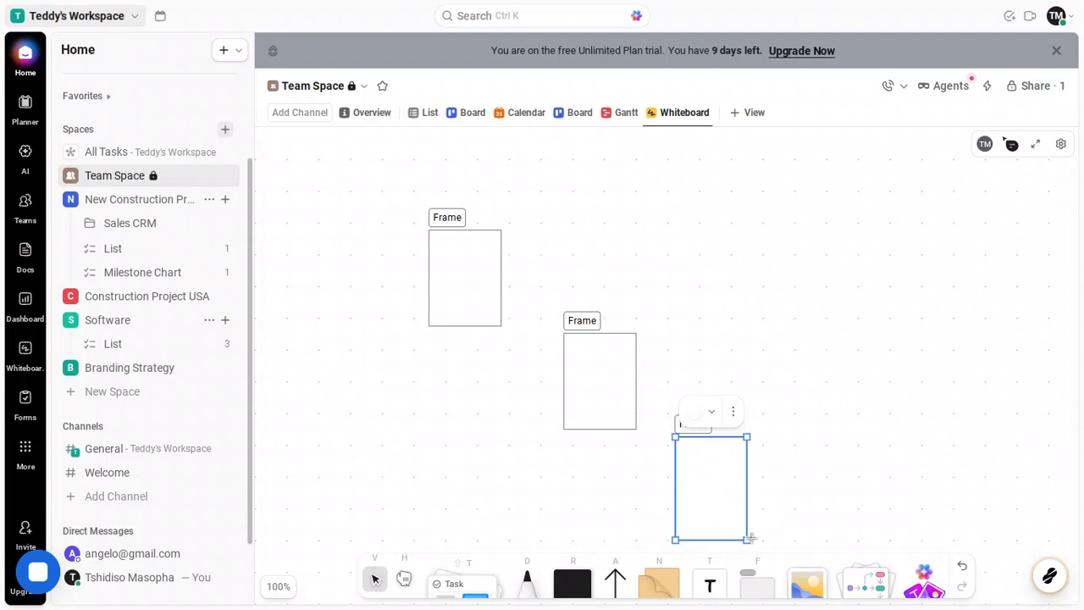
click(794, 525)
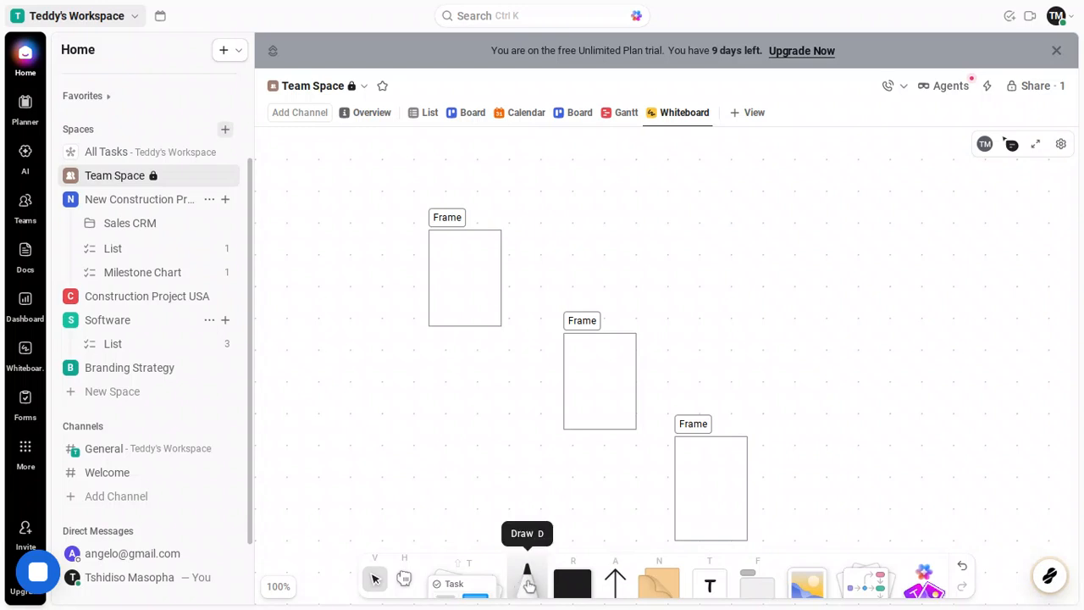
Draw freehand black arrows from the first frame to the second and from the second to the third.
click(528, 584)
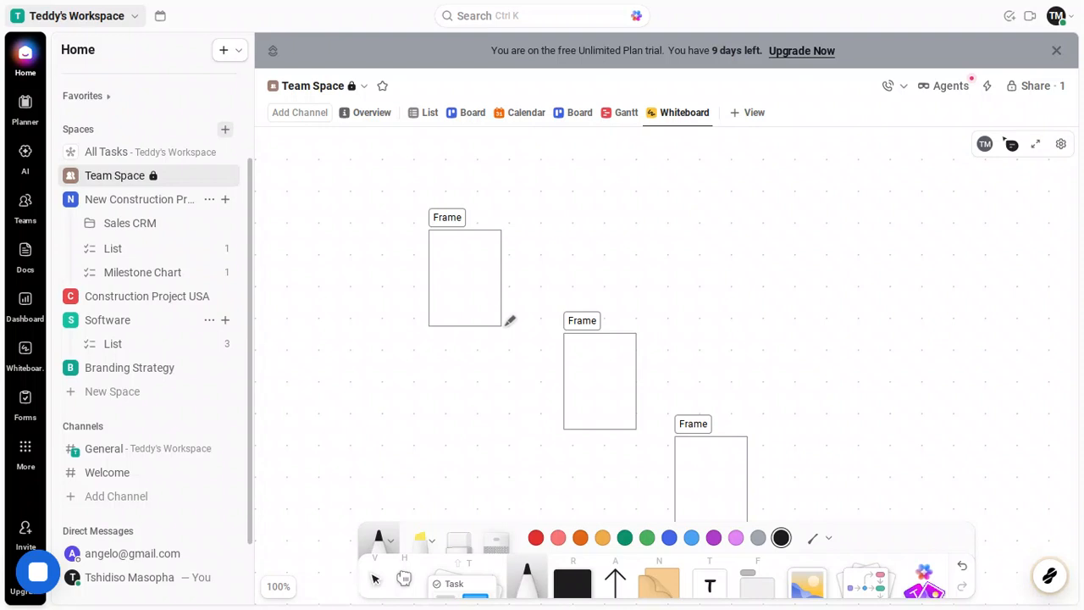
mouse_move(499, 328)
mouse_down()
mouse_move(519, 346)
mouse_move(552, 342)
mouse_up()
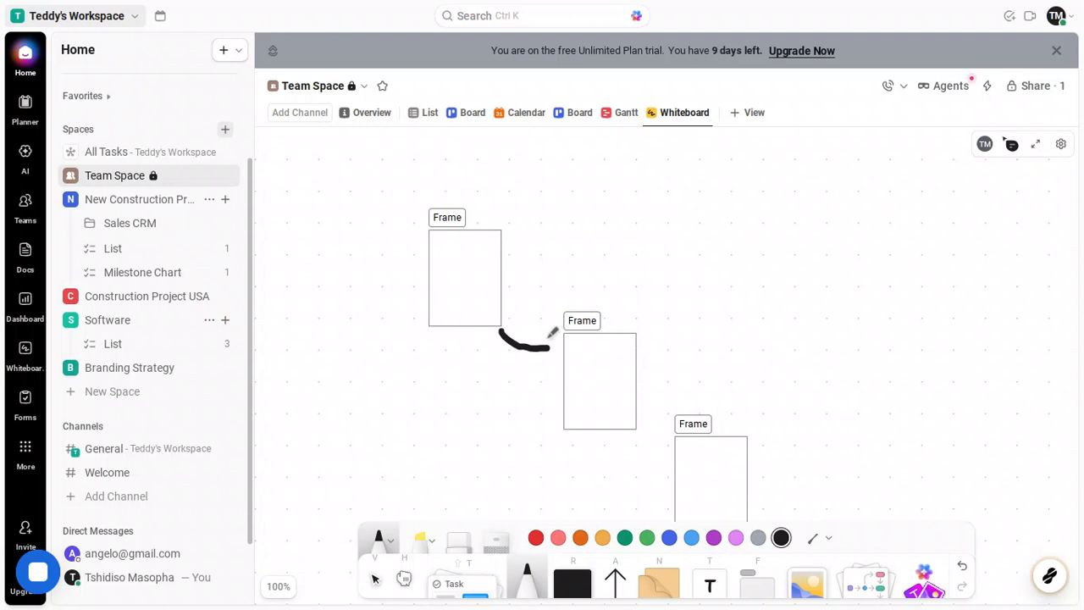
mouse_move(551, 342)
mouse_down()
mouse_move(558, 347)
mouse_move(545, 353)
mouse_up()
drag(642, 427, 669, 455)
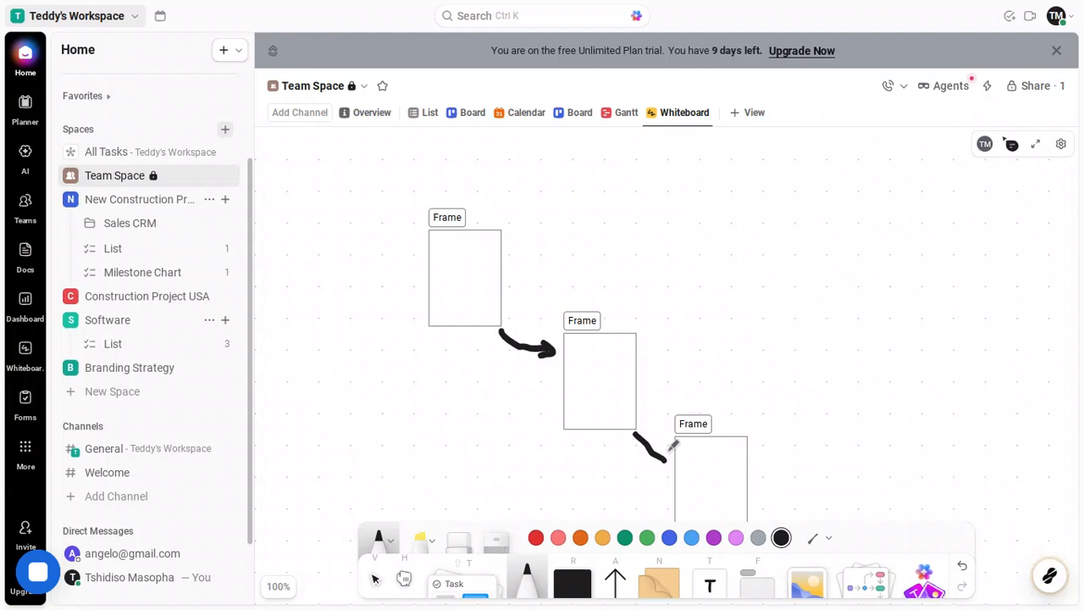
mouse_move(668, 449)
mouse_down()
mouse_move(664, 471)
mouse_move(654, 458)
mouse_up()
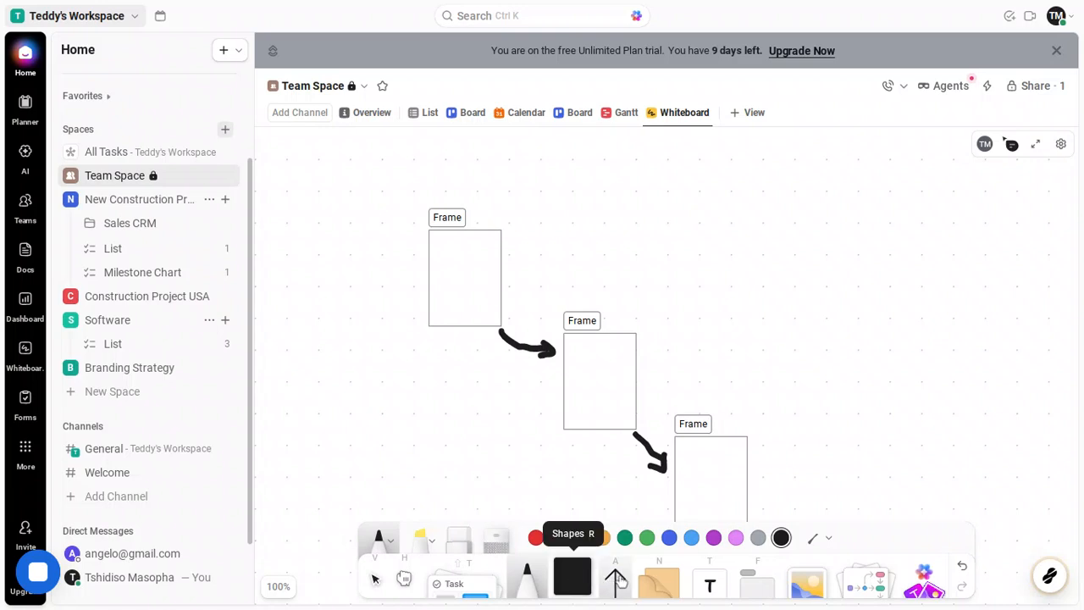
Add the text "boss" inside the first, uppermost frame.
click(710, 579)
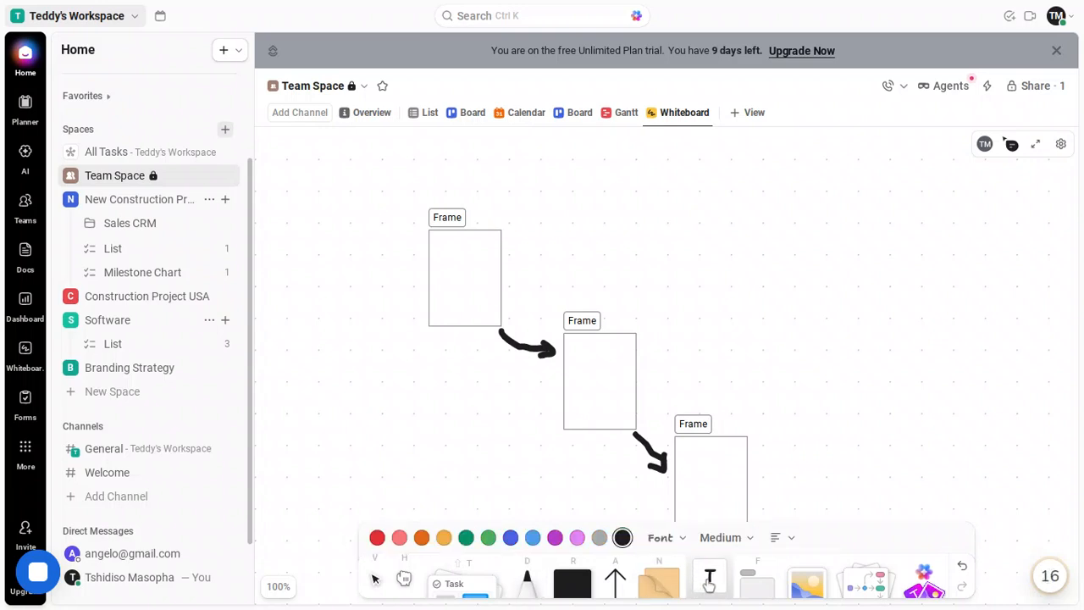
click(437, 257)
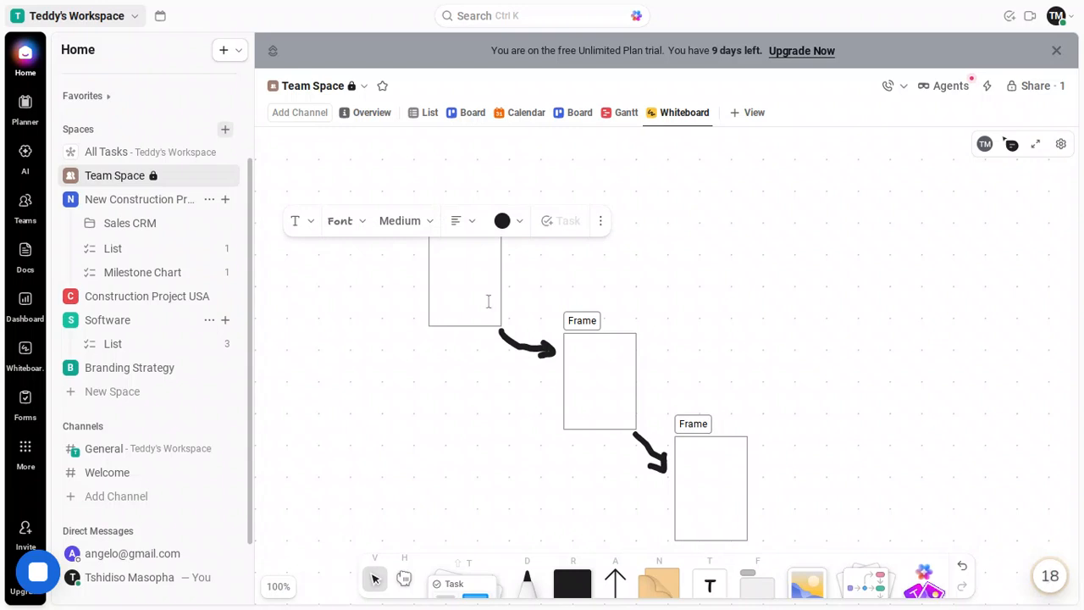
text(bo)
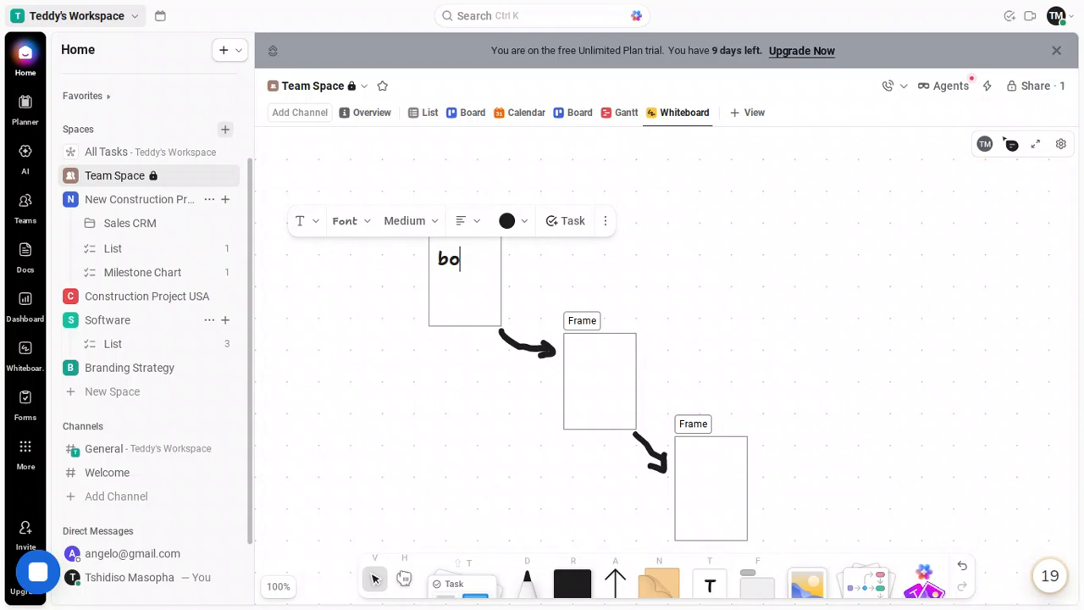
text(ss)
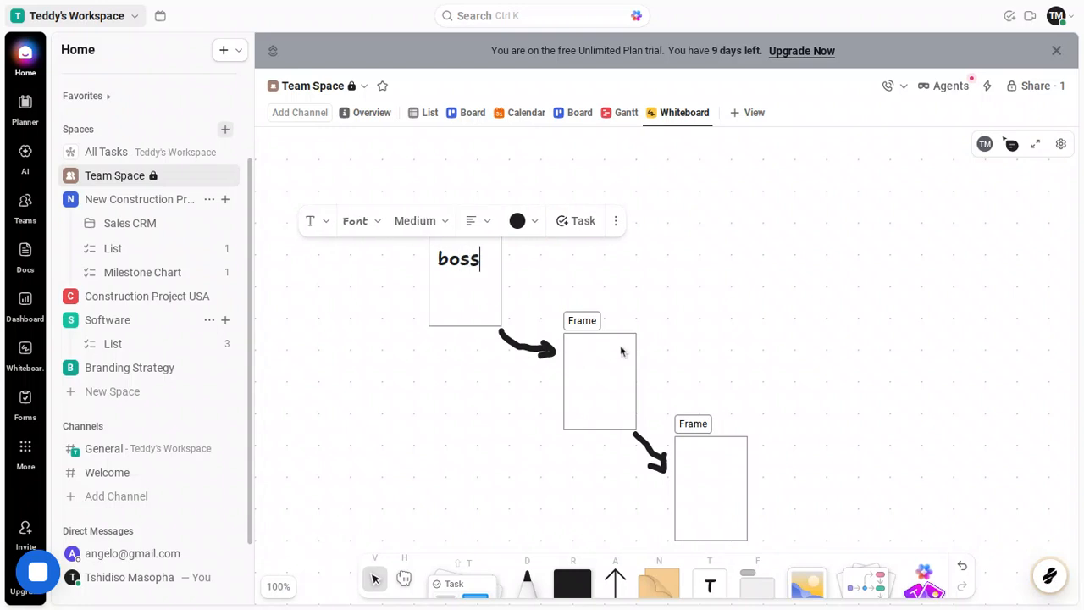
Add the text "manager" inside the middle frame and set its text size to Small.
click(716, 593)
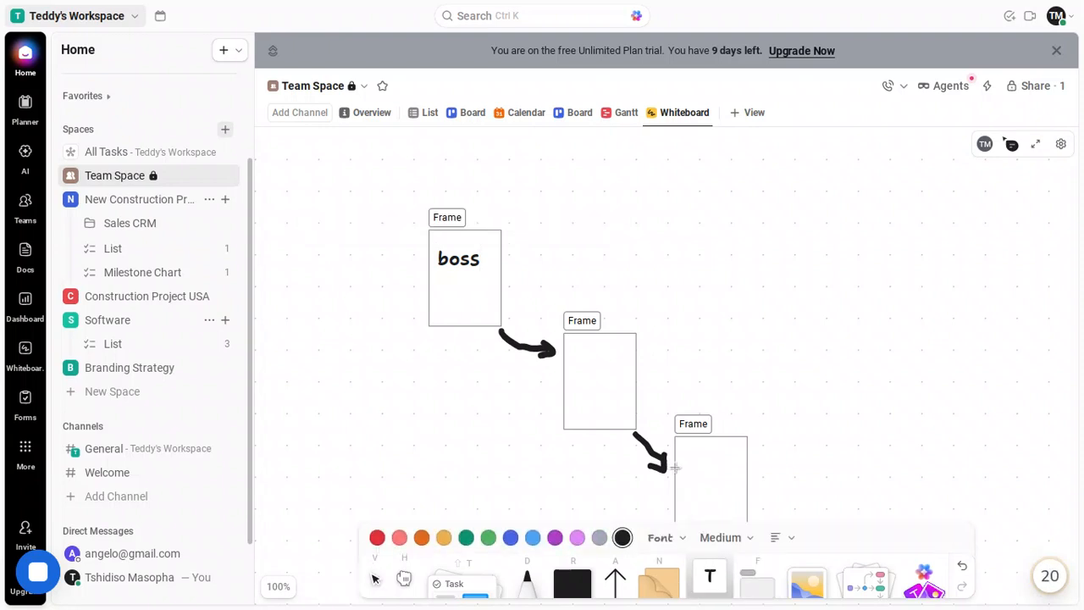
click(569, 366)
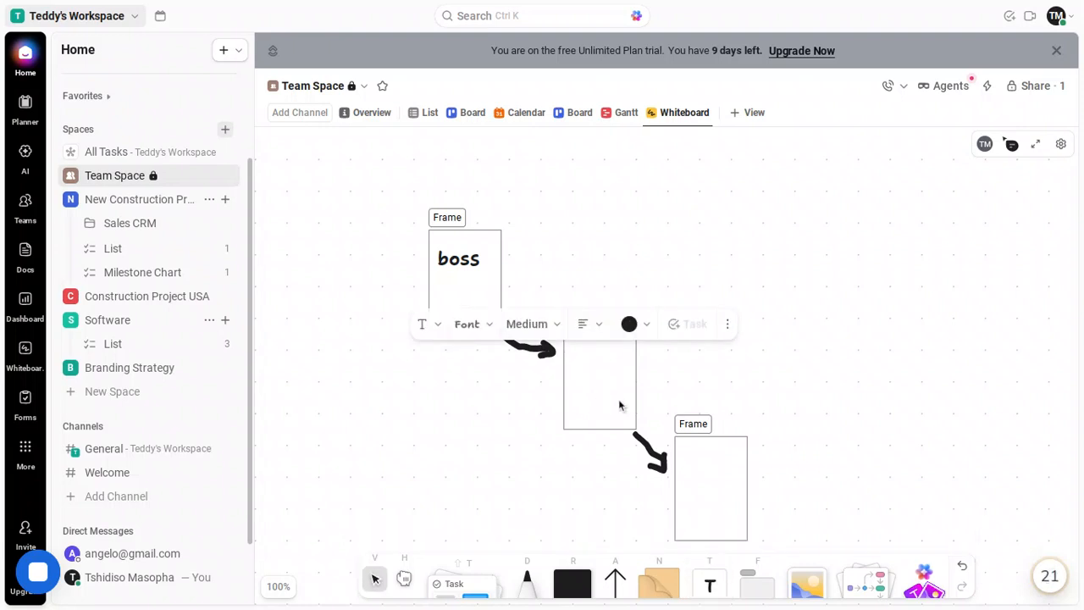
text(m)
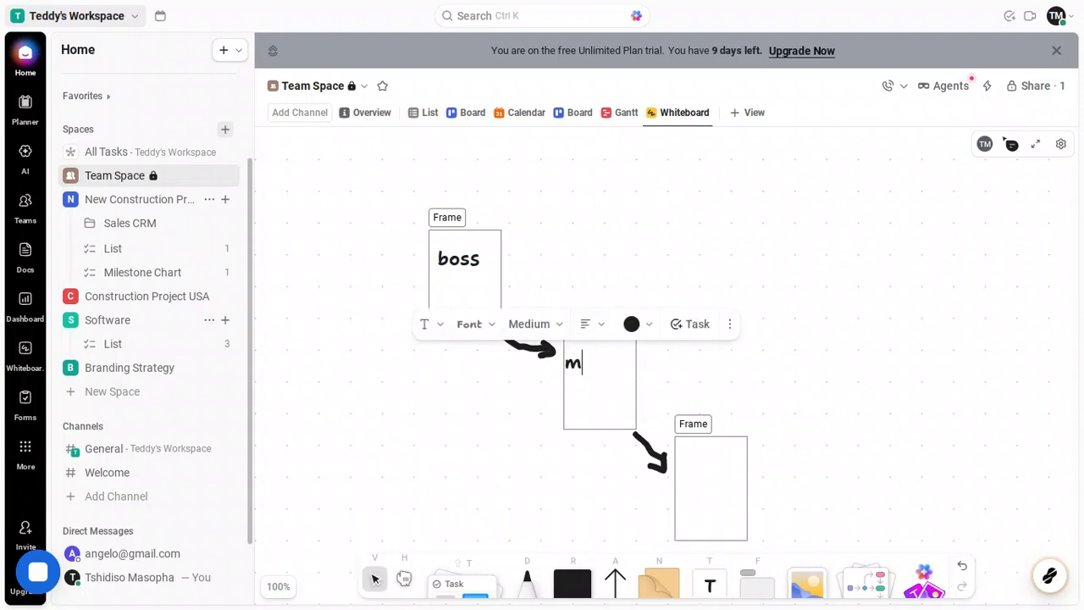
text(an)
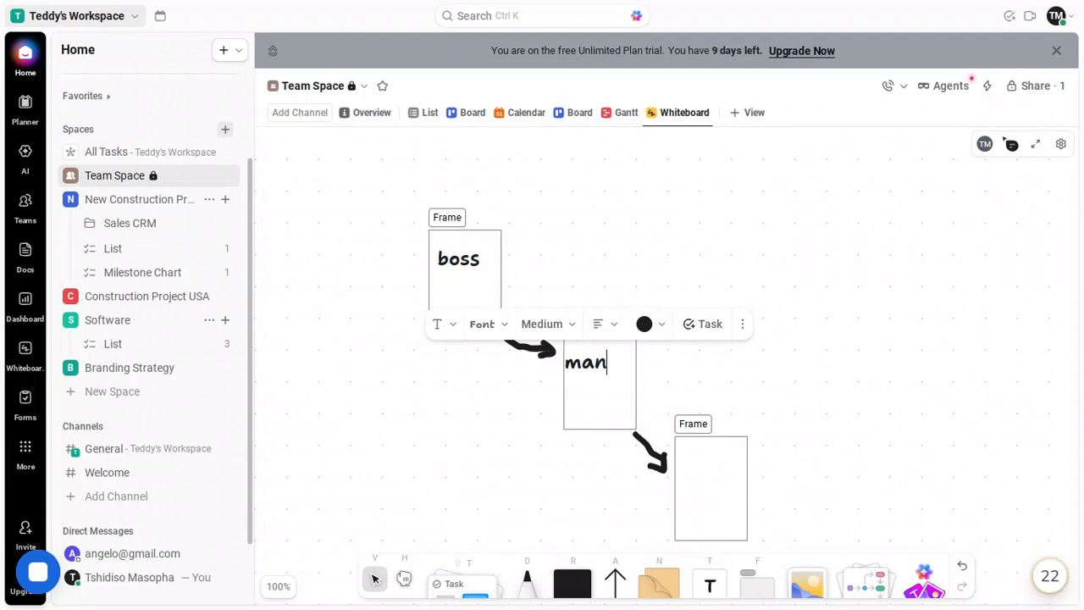
text(ag)
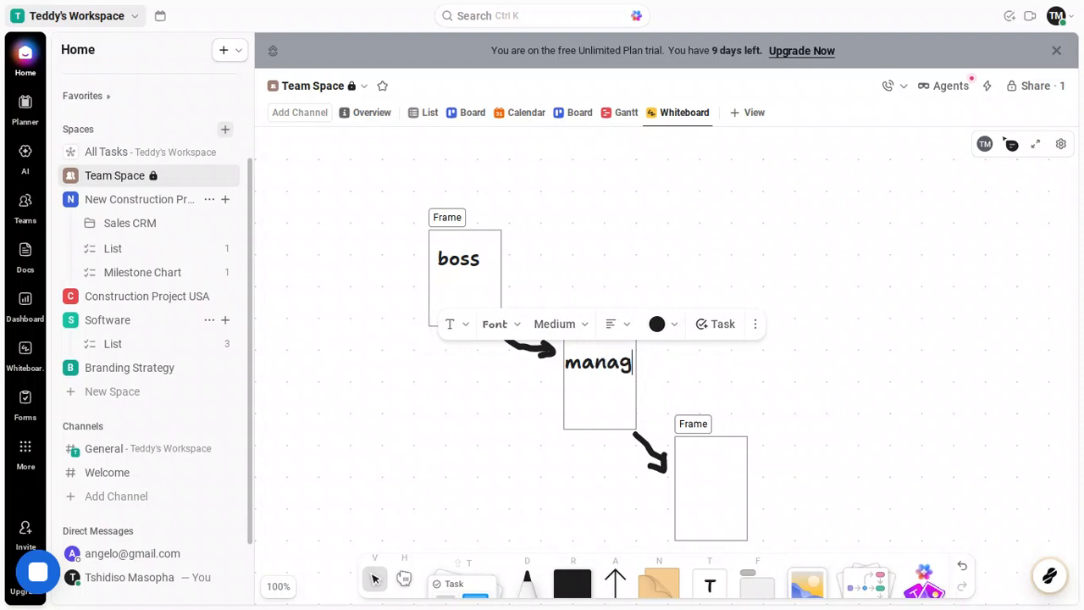
text(er)
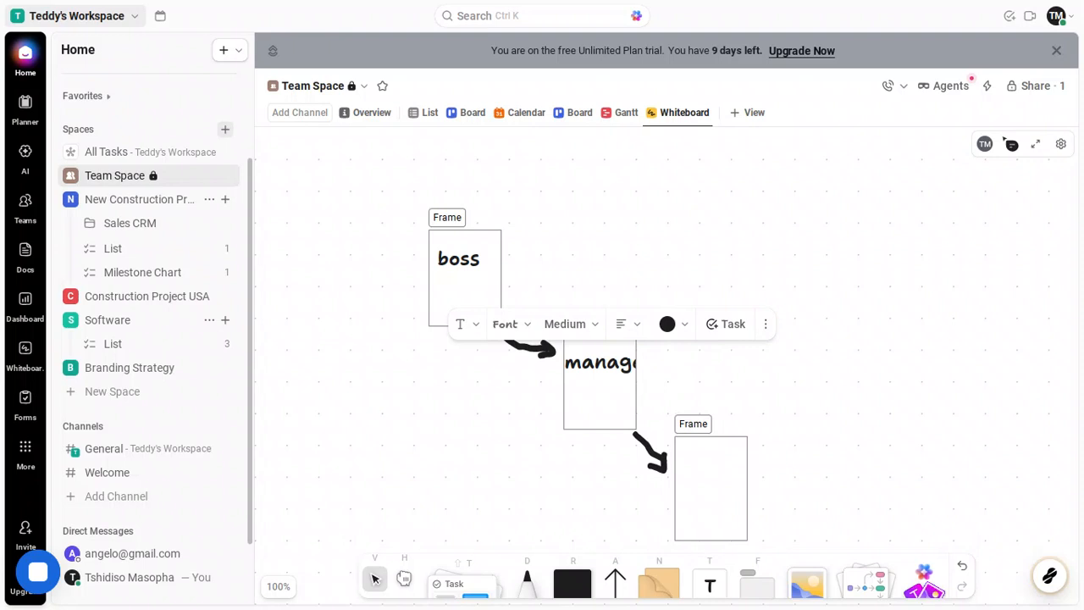
click(596, 329)
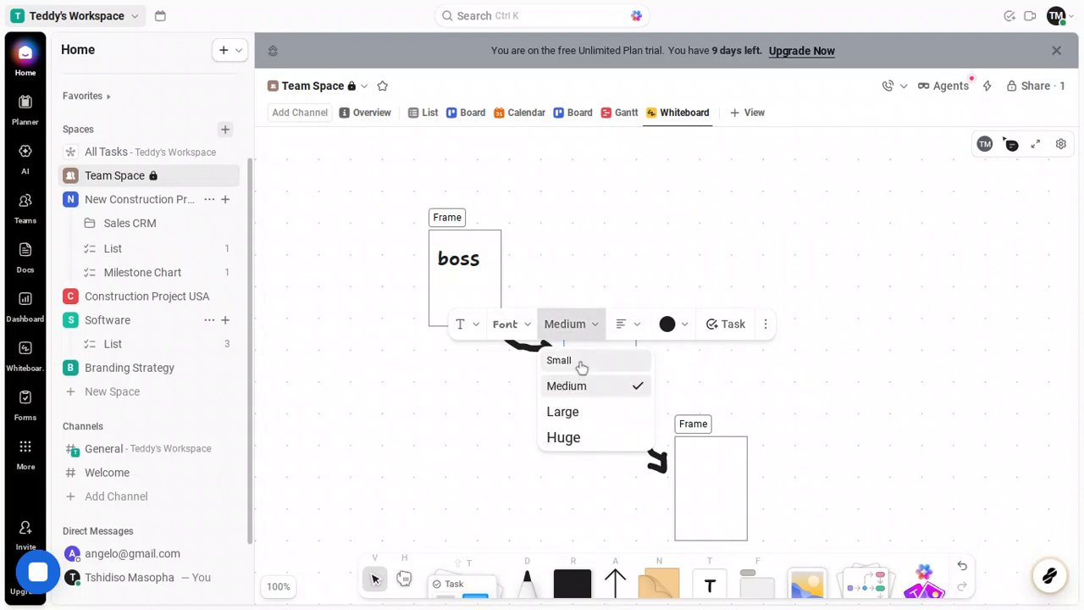
click(582, 363)
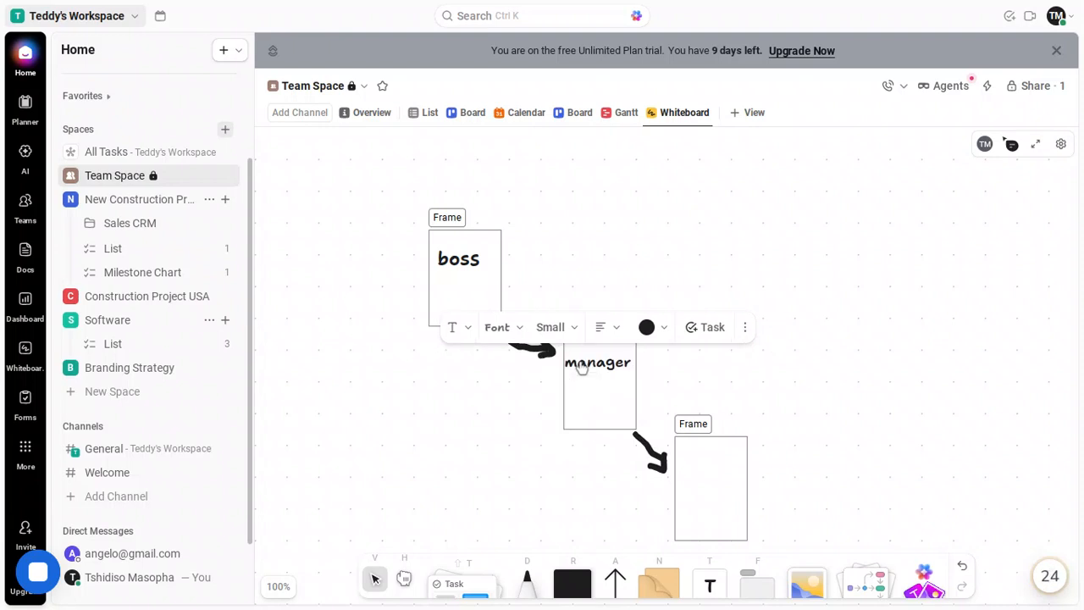
click(775, 439)
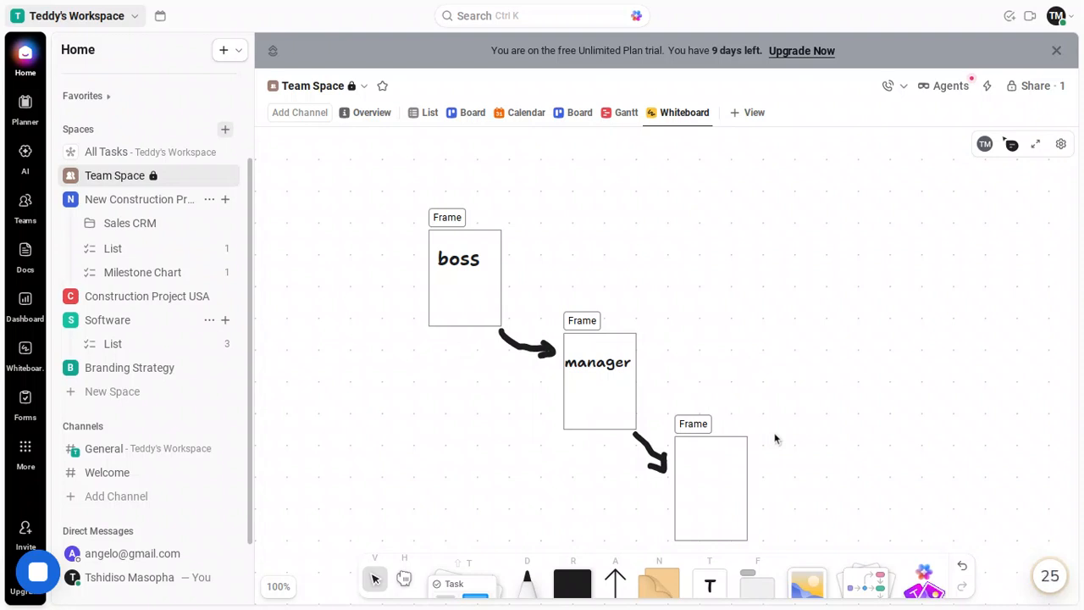
Add the text "worker" in Small size inside the third, lowest frame.
click(714, 580)
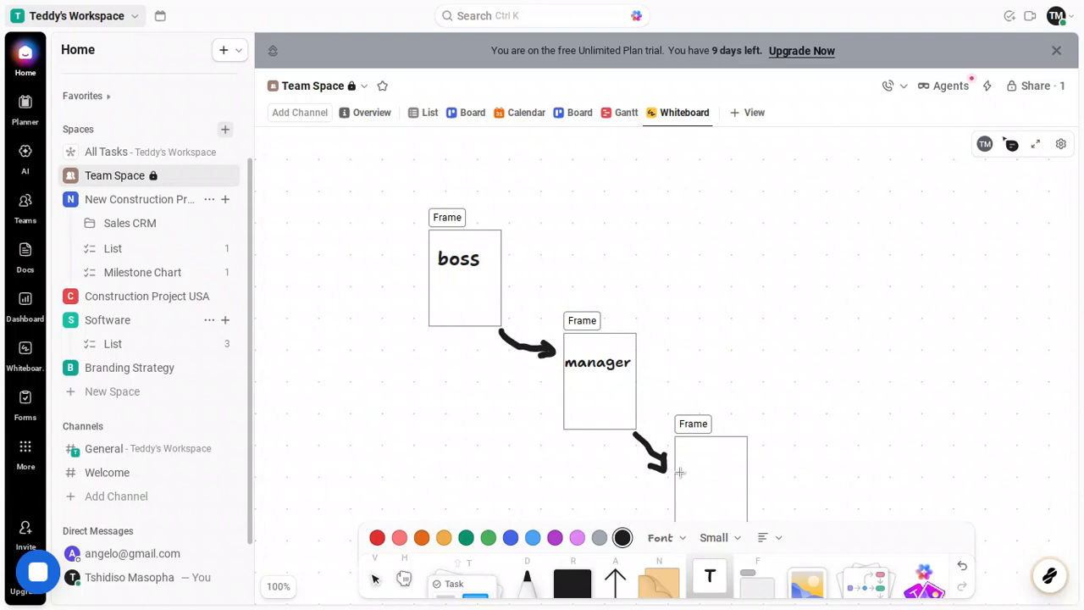
click(680, 472)
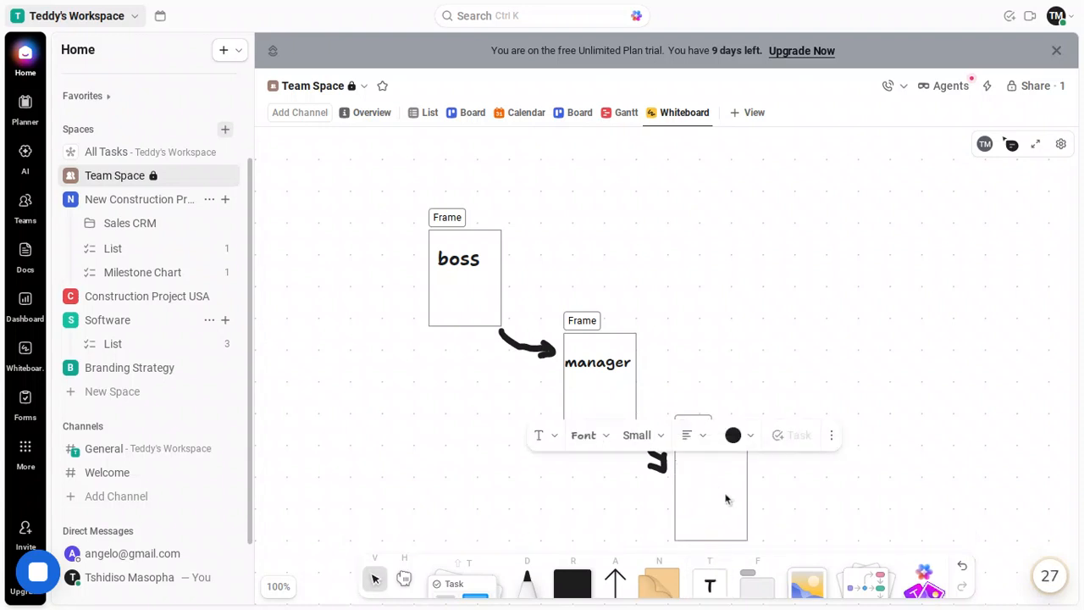
text(wo)
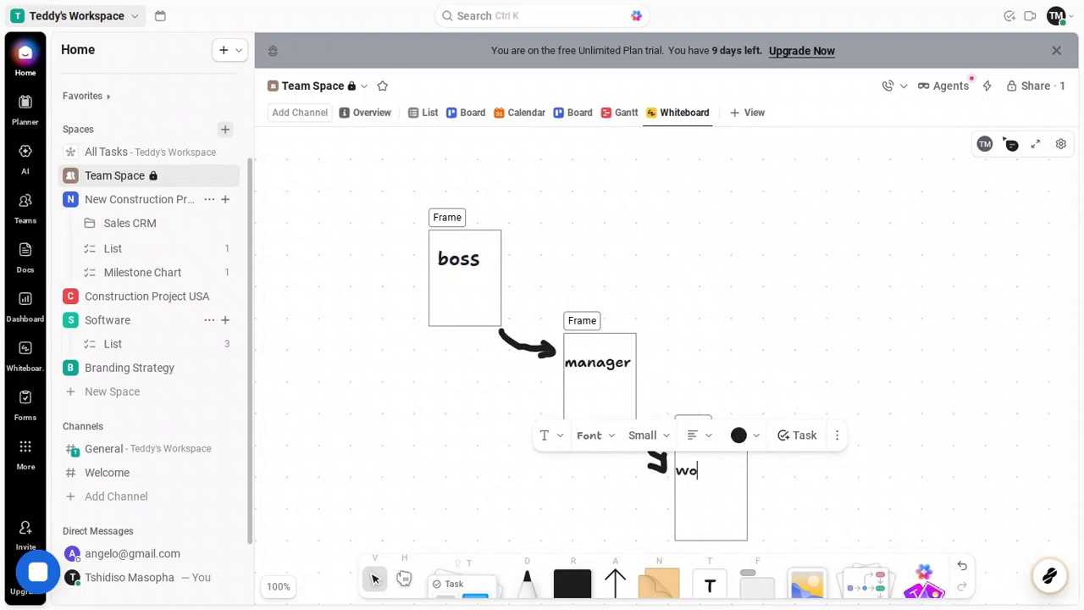
text(r)
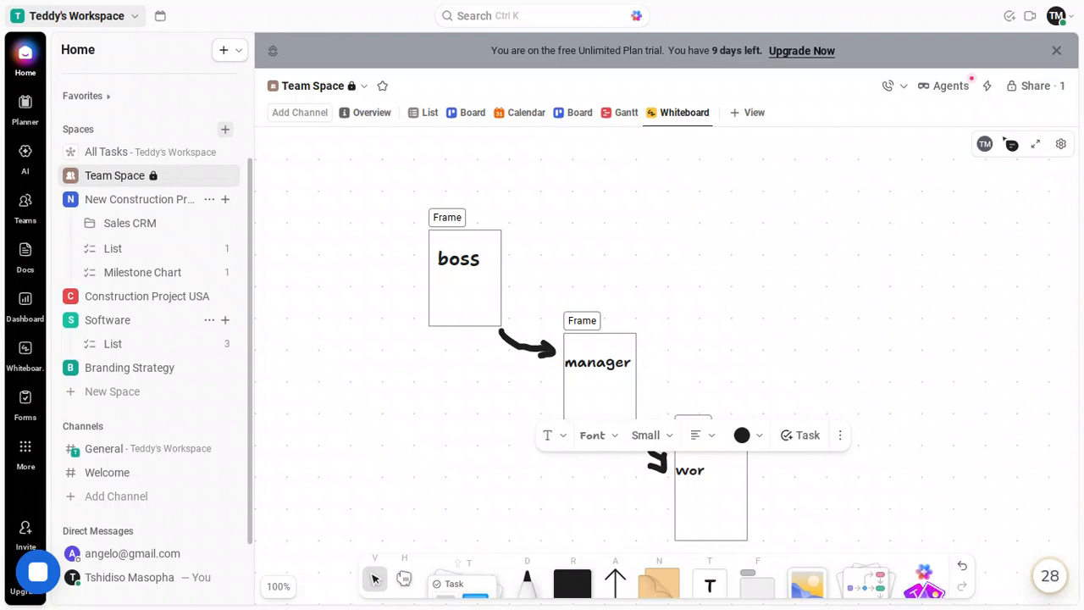
text(ker)
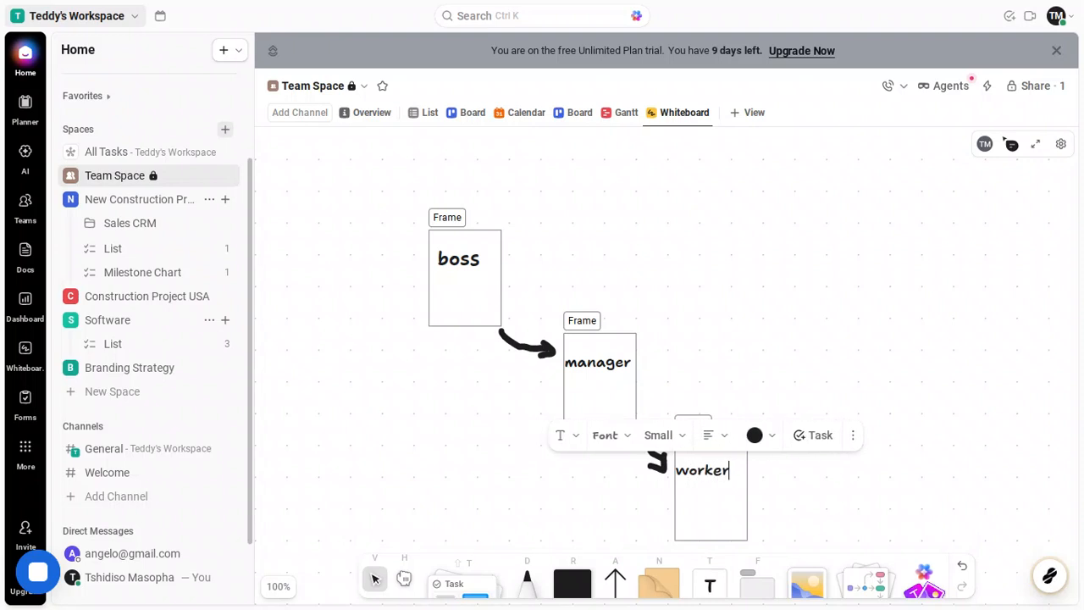
click(879, 430)
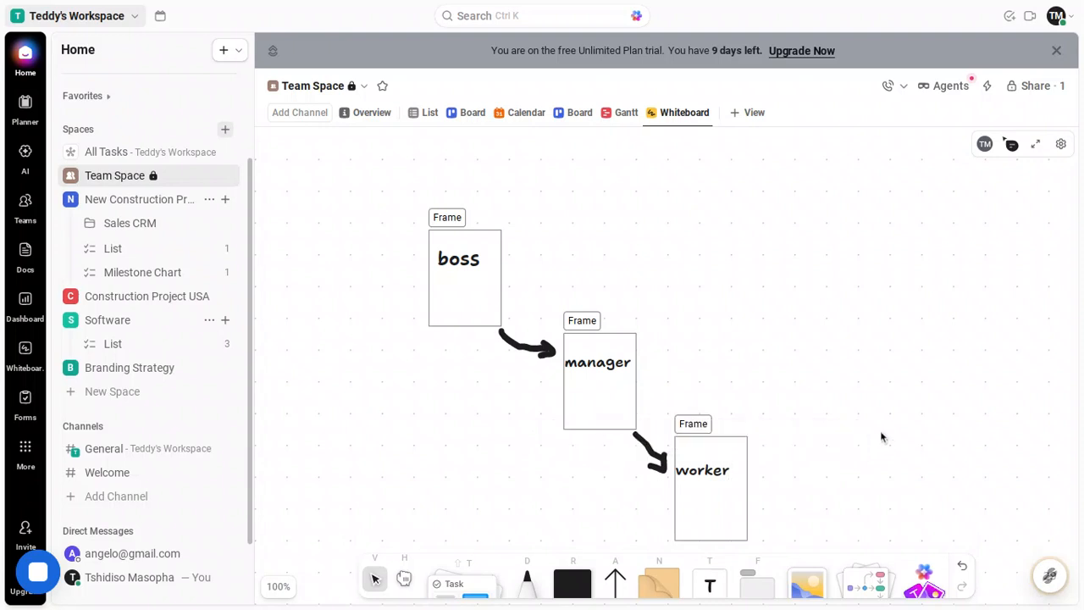